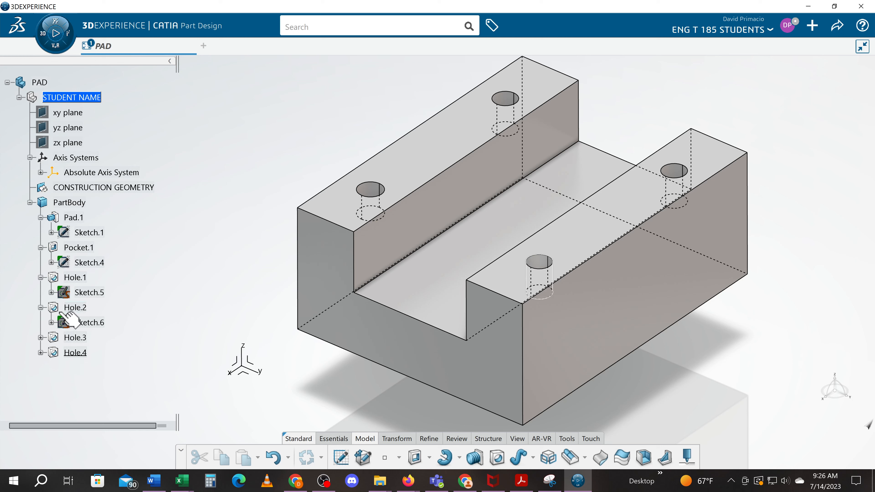
# - Inspect the diameter, depth and positioning parameters of Hole.2 and Hole.1
pyautogui.doubleClick(80, 307)
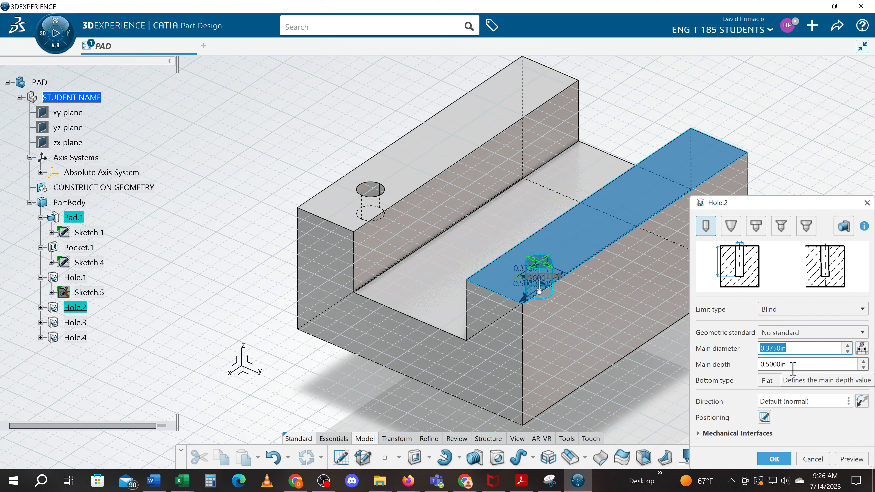
pyautogui.click(813, 459)
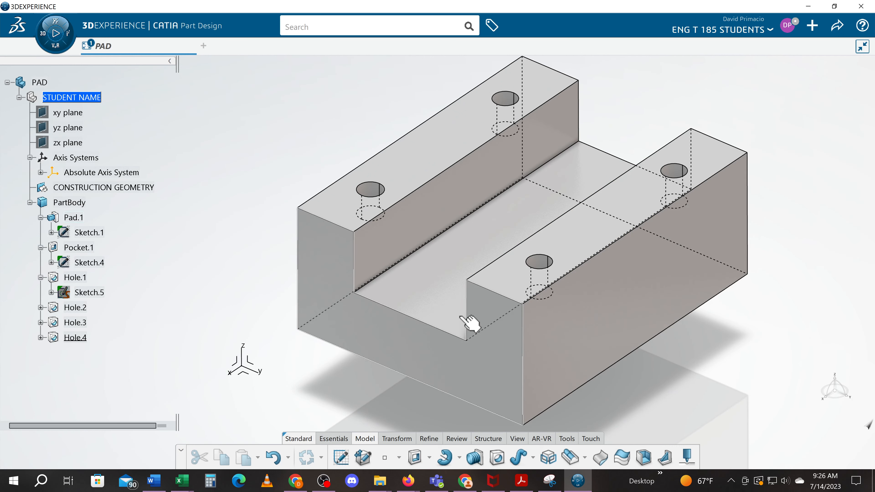
pyautogui.moveTo(285, 368); pyautogui.dragTo(297, 355, button='middle')
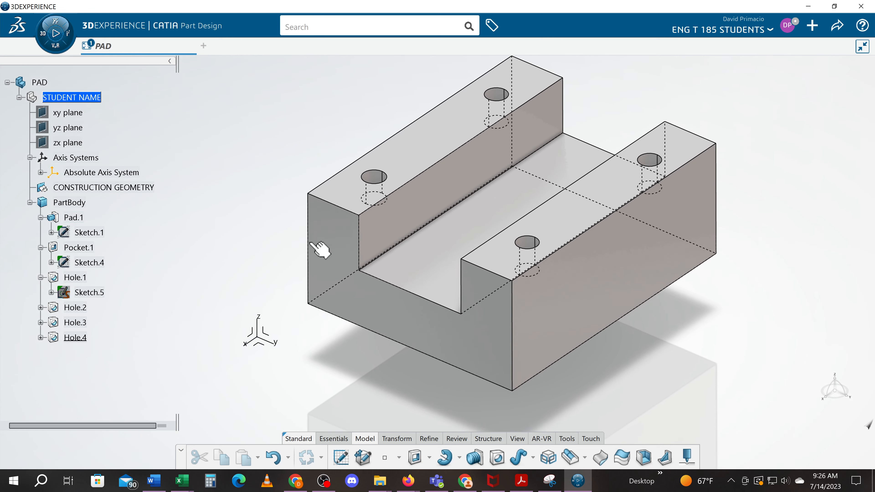
pyautogui.doubleClick(79, 308)
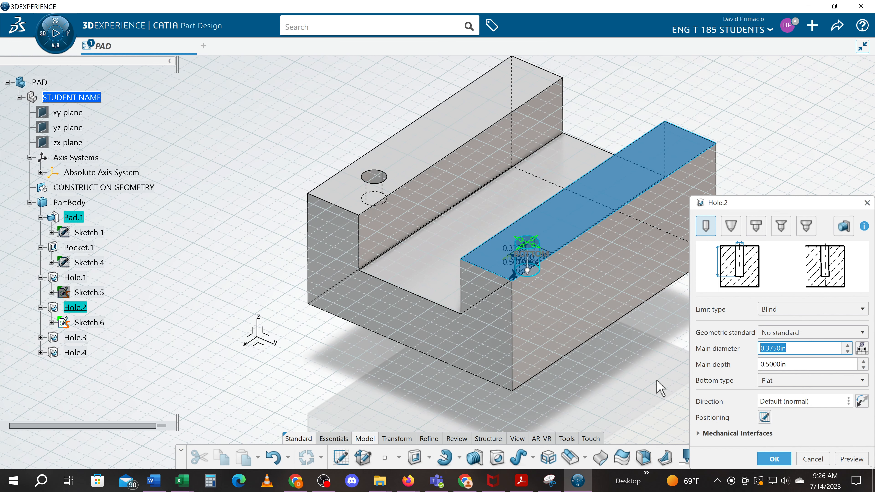
pyautogui.click(774, 459)
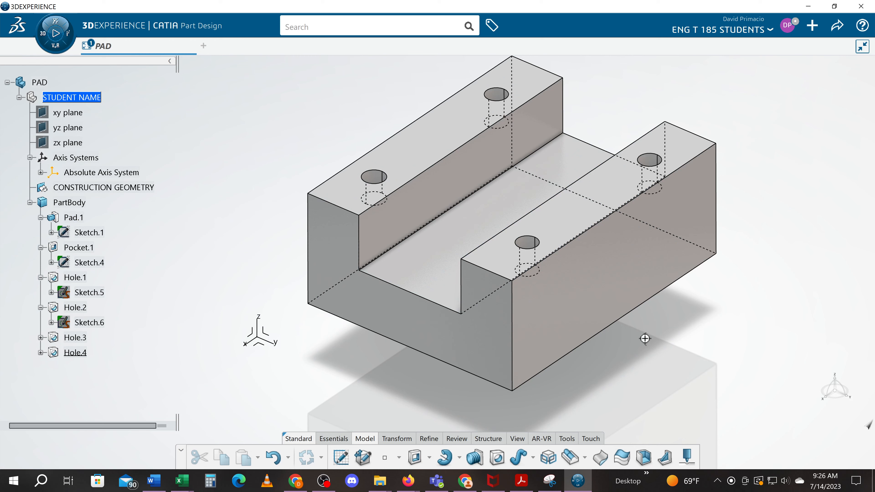
pyautogui.moveTo(645, 339); pyautogui.dragTo(694, 337, button='middle')
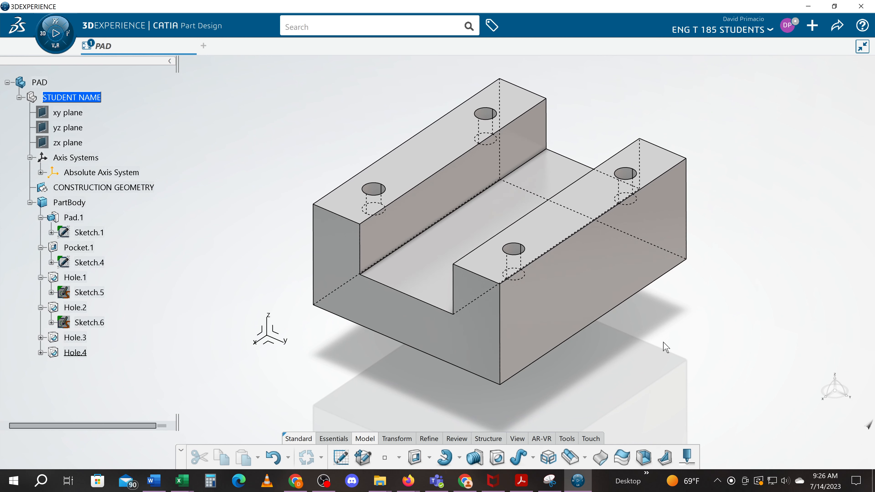
pyautogui.moveTo(666, 345); pyautogui.dragTo(659, 364, button='middle')
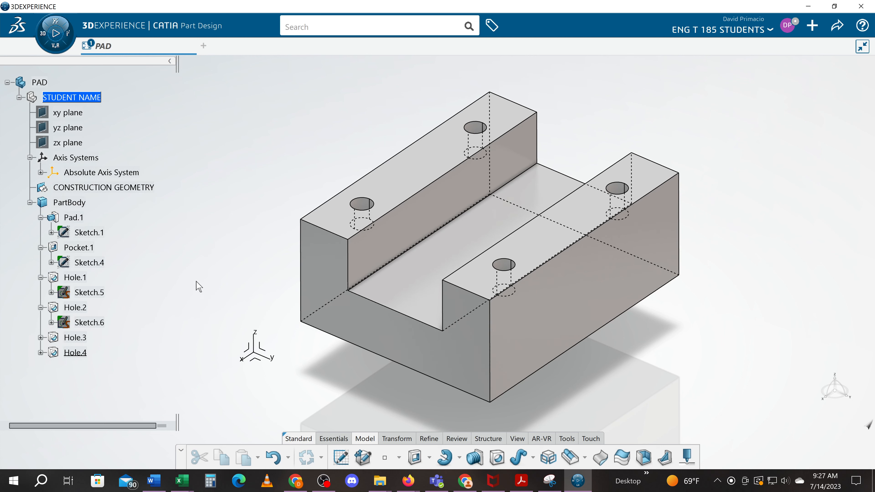
pyautogui.doubleClick(74, 278)
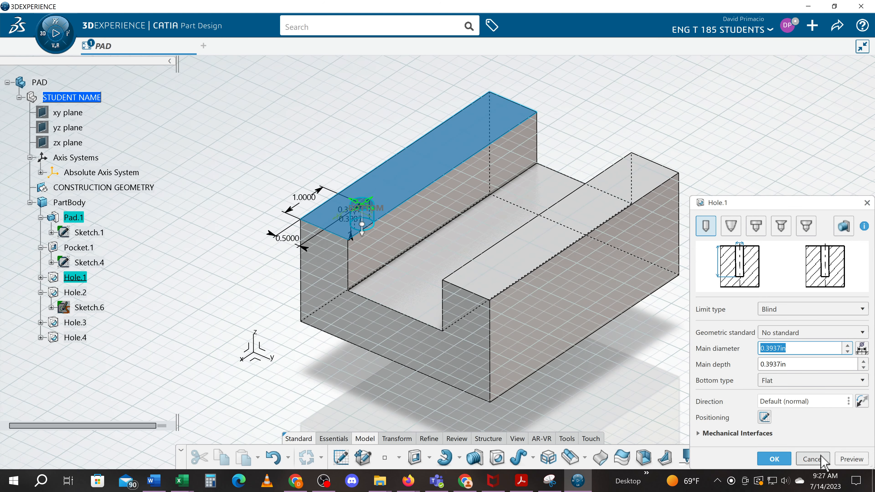
pyautogui.click(814, 458)
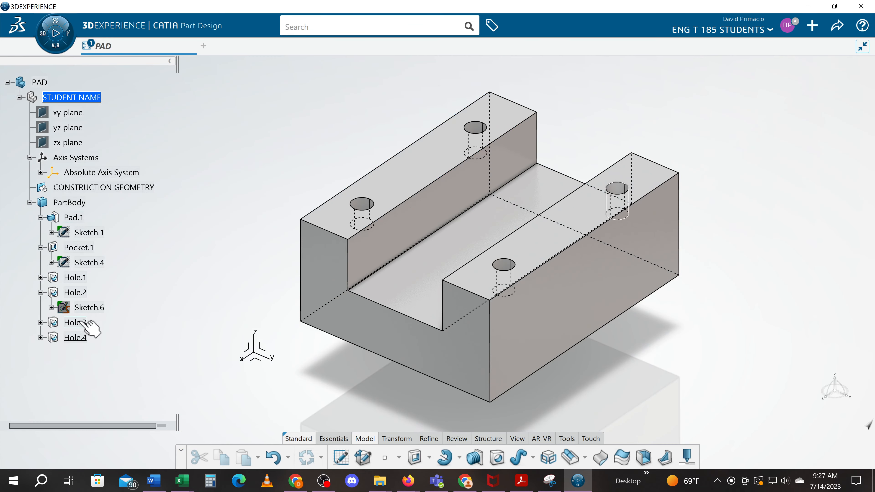
# - Delete Hole.2, Hole.3 and Hole.4 together with their aggregated elements
pyautogui.click(85, 294)
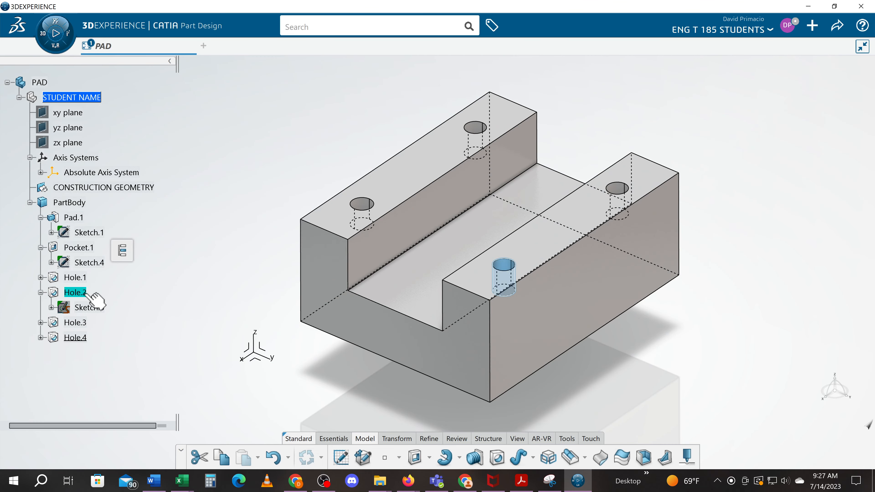
pyautogui.keyDown('shift'); pyautogui.click(86, 339); pyautogui.keyUp('shift')
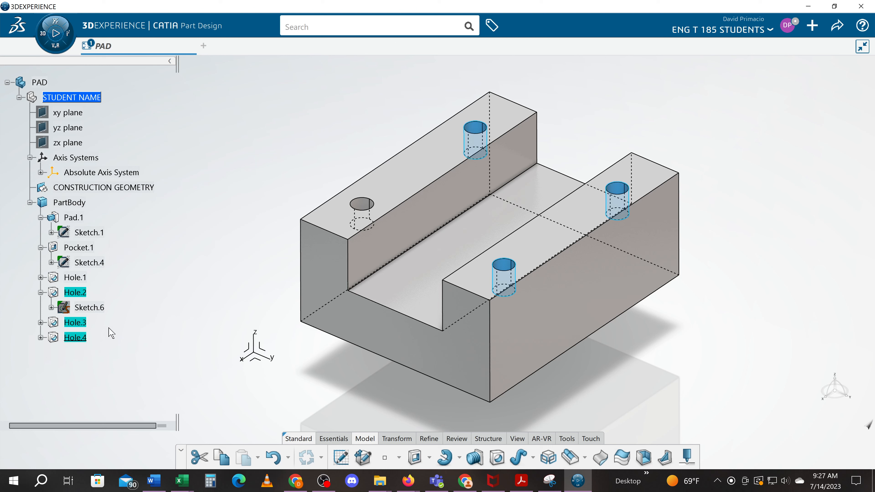
pyautogui.press('Delete')
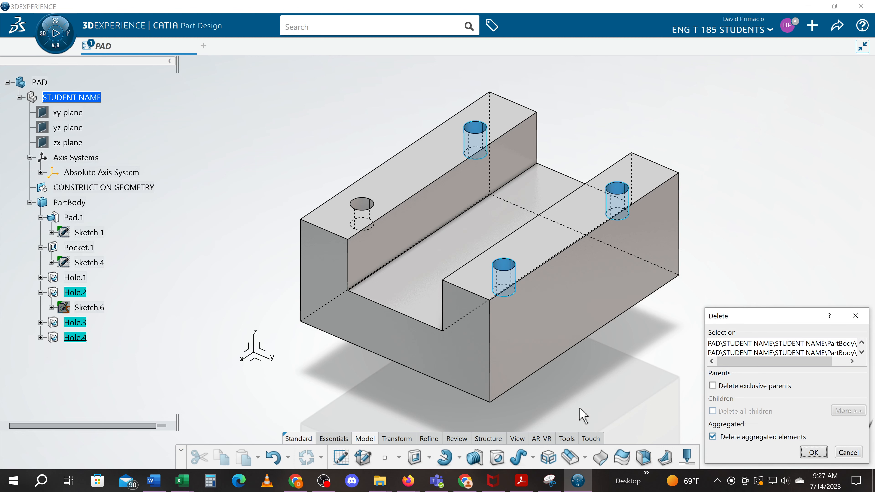
pyautogui.click(802, 454)
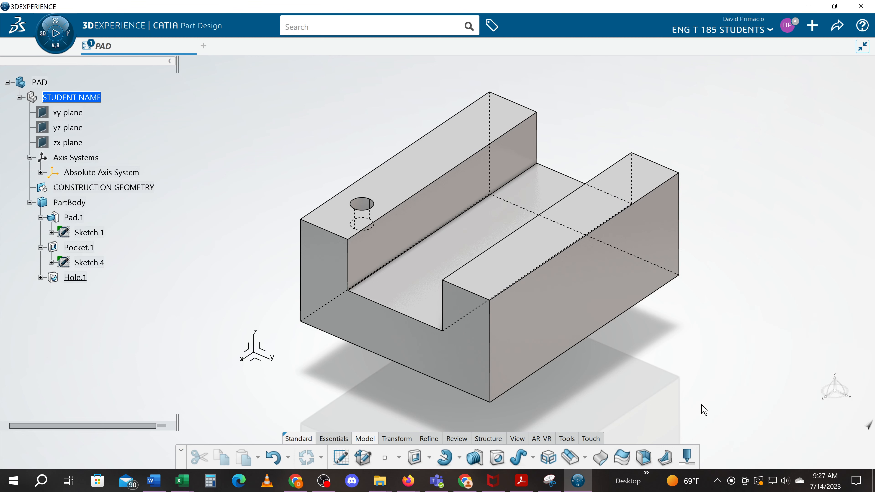
# - Set Hole.1's main diameter to 3/8 in and its main depth to 0.5 in
pyautogui.doubleClick(70, 279)
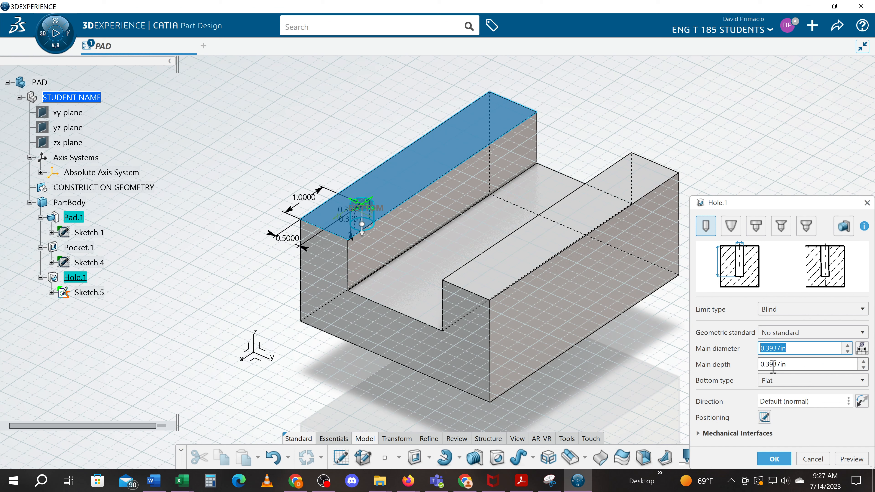
pyautogui.write('3/8')
pyautogui.press('Return')
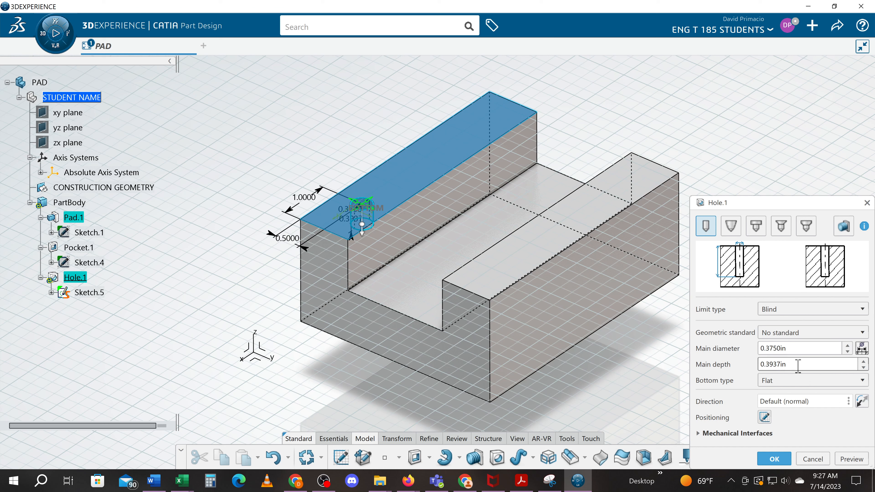
pyautogui.doubleClick(798, 365)
pyautogui.write('.5')
pyautogui.press('Tab')
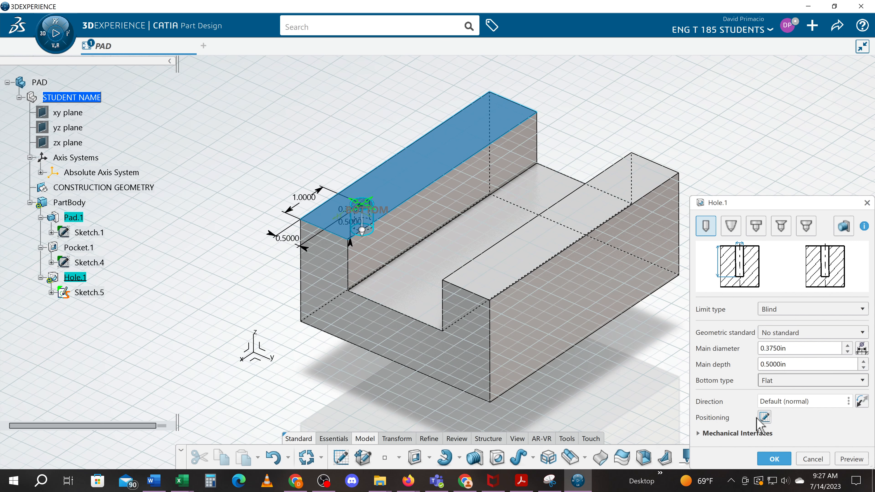
pyautogui.click(772, 460)
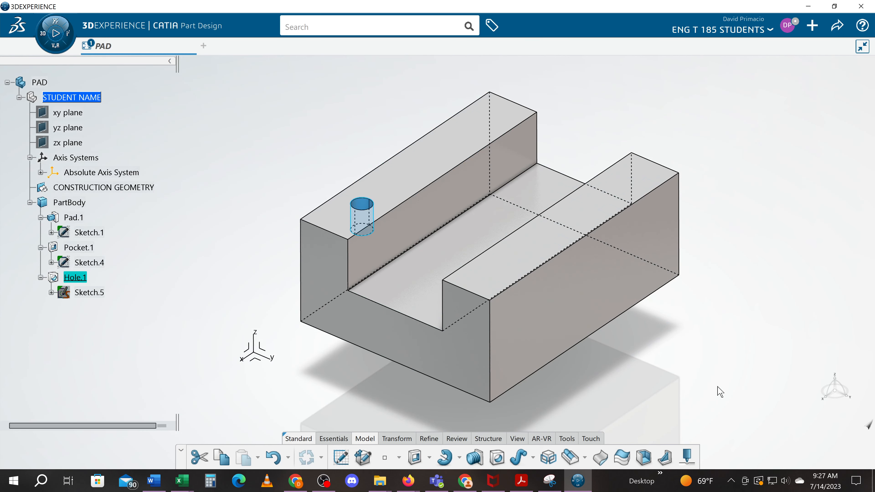
# - Place a 0.375 in diameter, 0.5 in deep blind hole on the other rail's top face, about 0.74 in from the front edge and 0.50 in from the outer edge
pyautogui.moveTo(698, 379); pyautogui.dragTo(682, 352, button='middle')
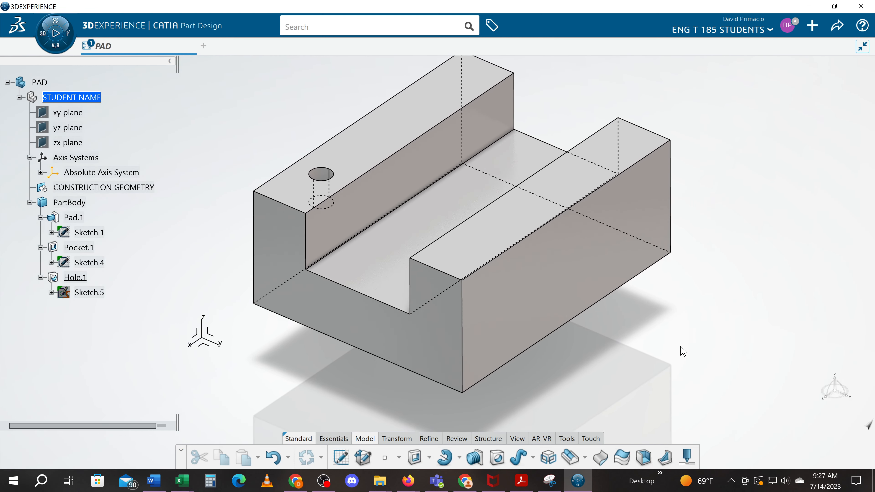
pyautogui.click(497, 459)
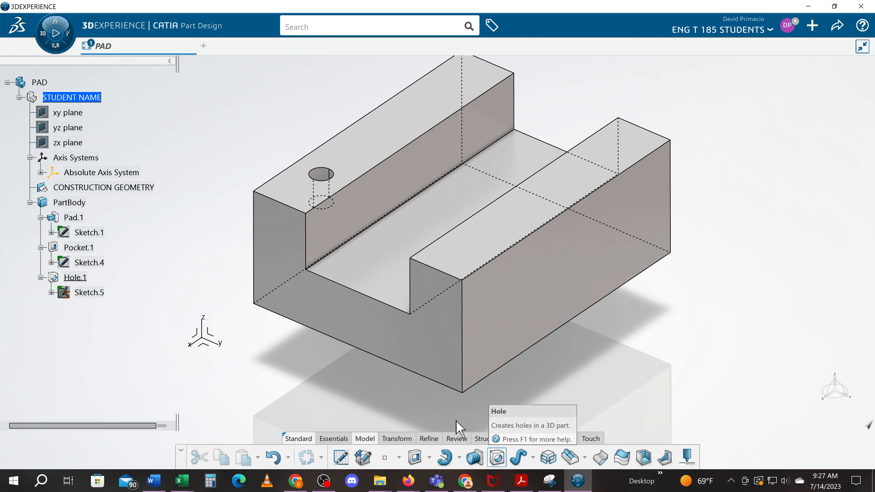
pyautogui.click(434, 267)
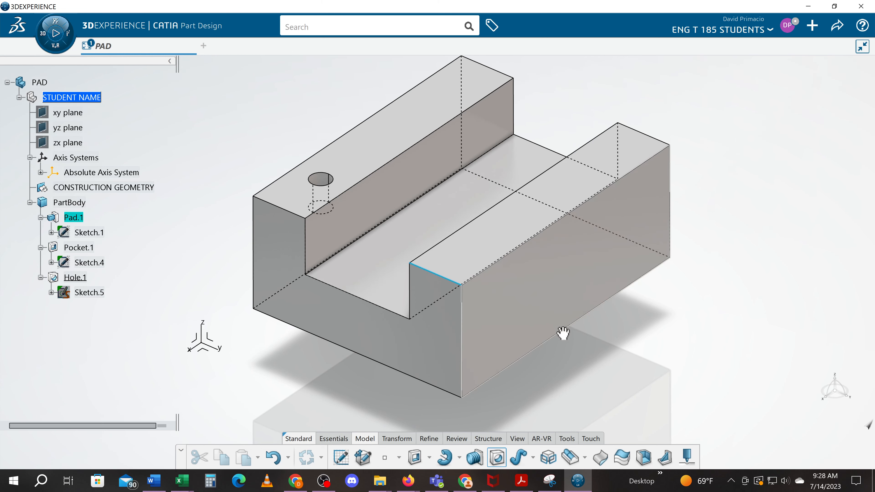
pyautogui.moveTo(592, 366); pyautogui.dragTo(602, 332, button='middle')
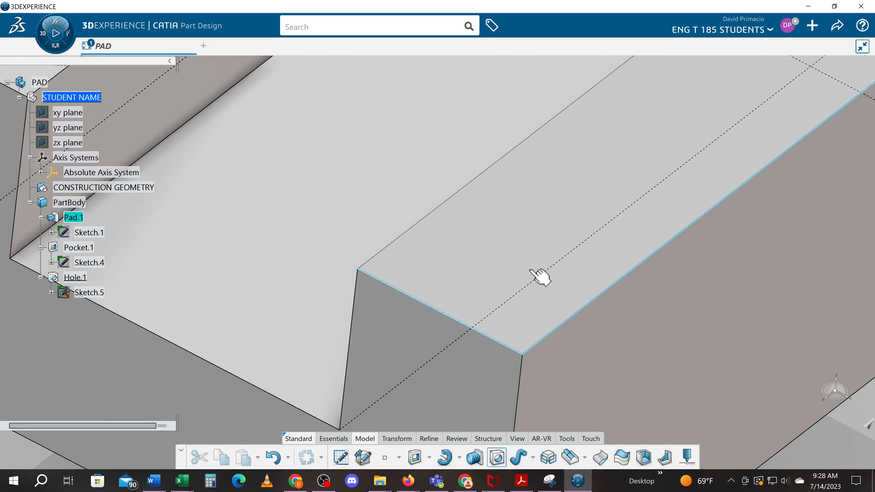
pyautogui.moveTo(527, 331); pyautogui.dragTo(552, 355, button='middle')
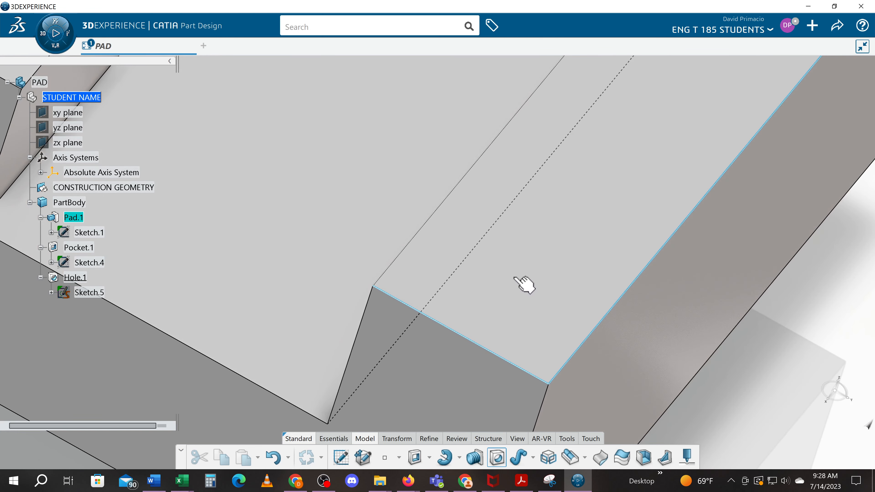
pyautogui.click(532, 252)
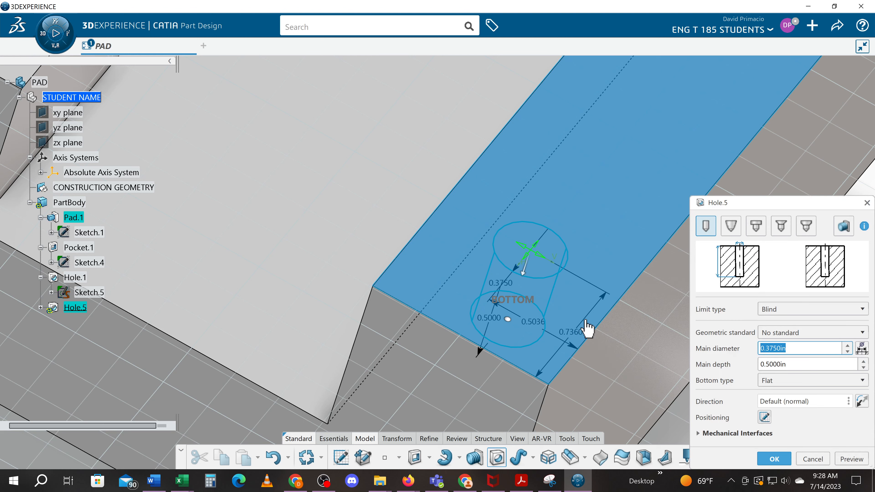
# - Position the new hole 1 in from the rail's front edge and 0.5 in from its outer side edge
pyautogui.doubleClick(577, 333)
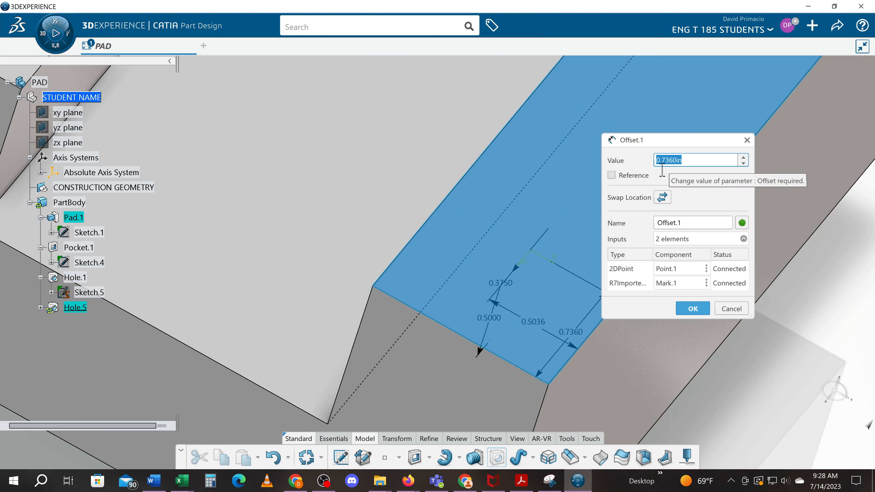
pyautogui.write('1')
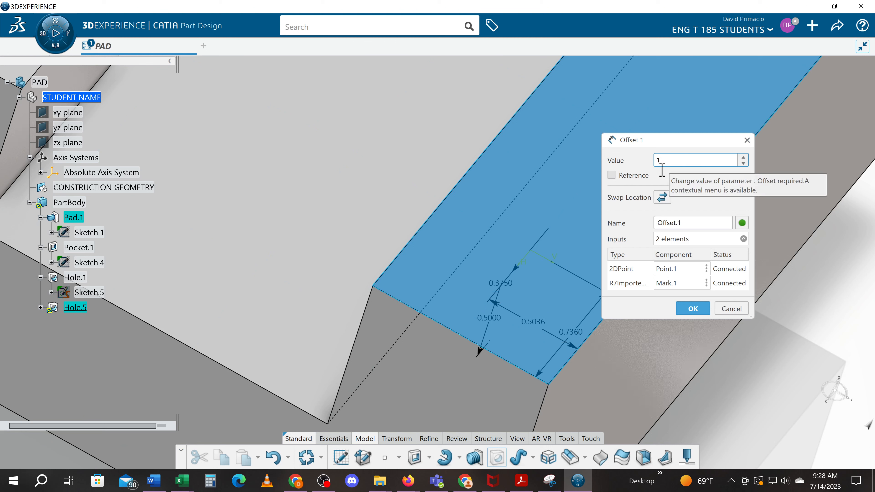
pyautogui.press('Return')
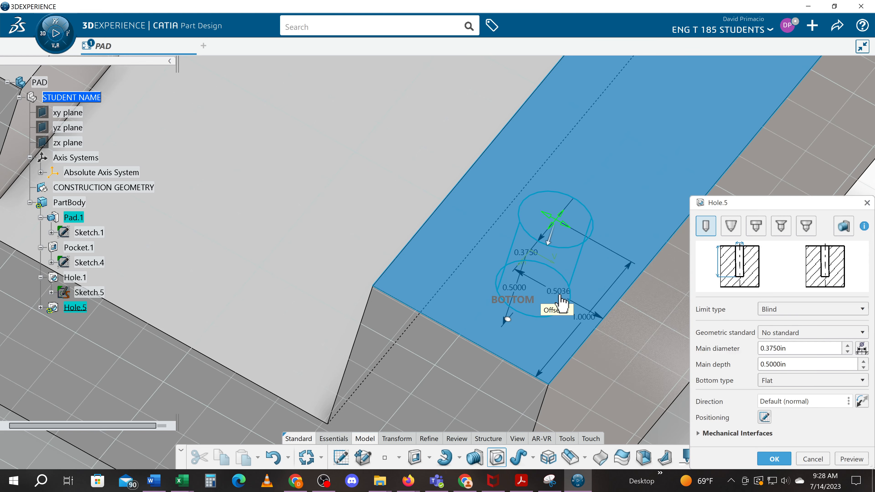
pyautogui.doubleClick(560, 296)
pyautogui.write('0.5')
pyautogui.press('Return')
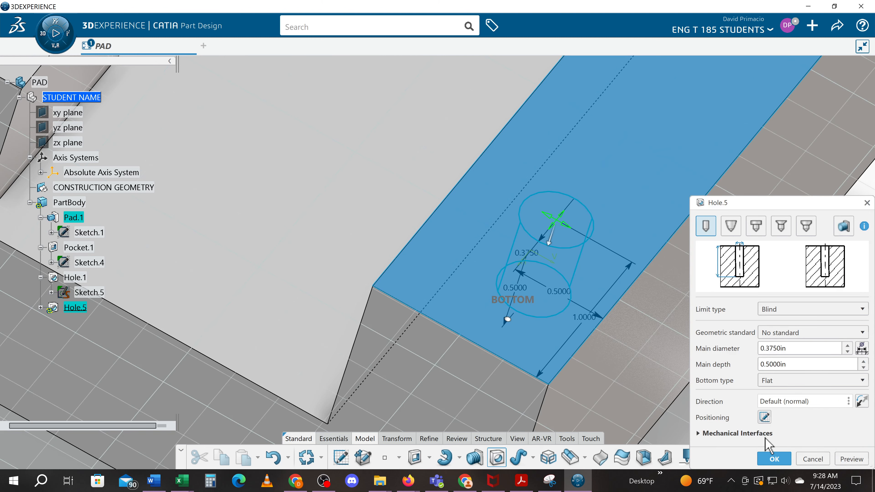
pyautogui.click(775, 458)
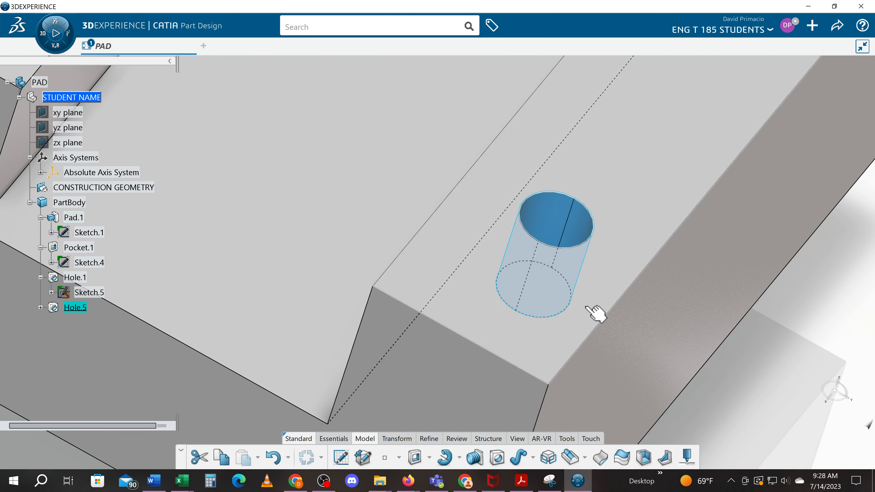
# - Check the parameters of the hole just added near the rail's front end
pyautogui.scroll(-10, 596, 314)
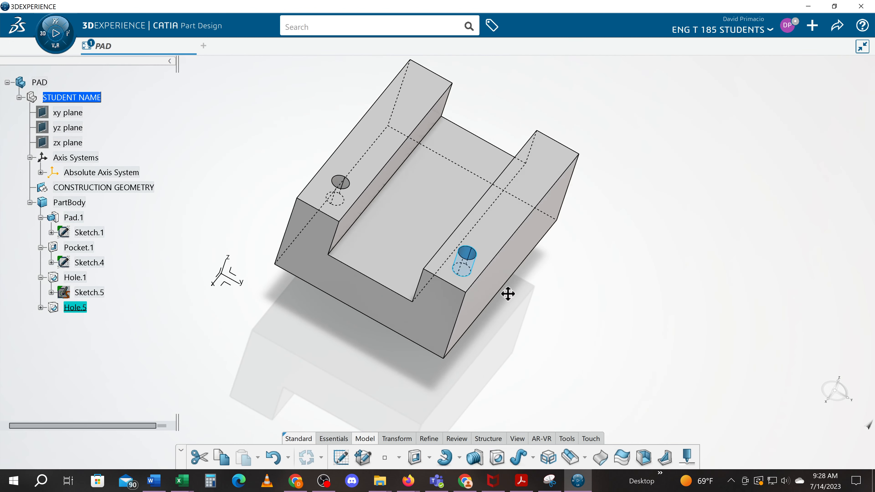
pyautogui.scroll(5, 509, 289)
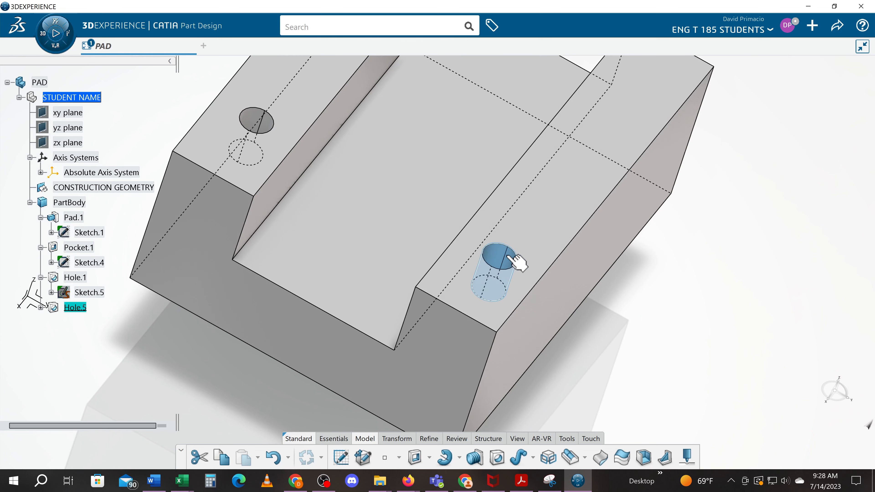
pyautogui.doubleClick(496, 256)
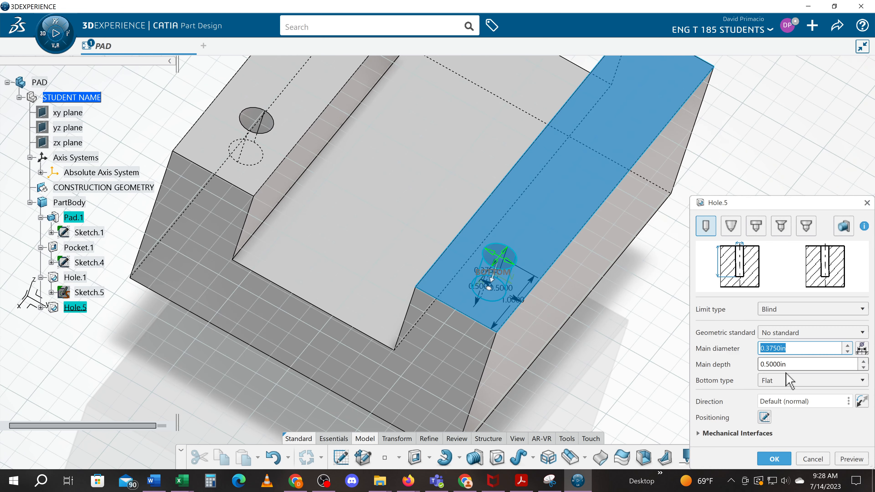
pyautogui.click(782, 457)
# - Place another 0.375 in diameter, 0.5 in deep blind hole on the same rail, about 0.85 in from its rear edge, referenced also to the outer edge
pyautogui.moveTo(738, 286); pyautogui.dragTo(614, 420, button='middle')
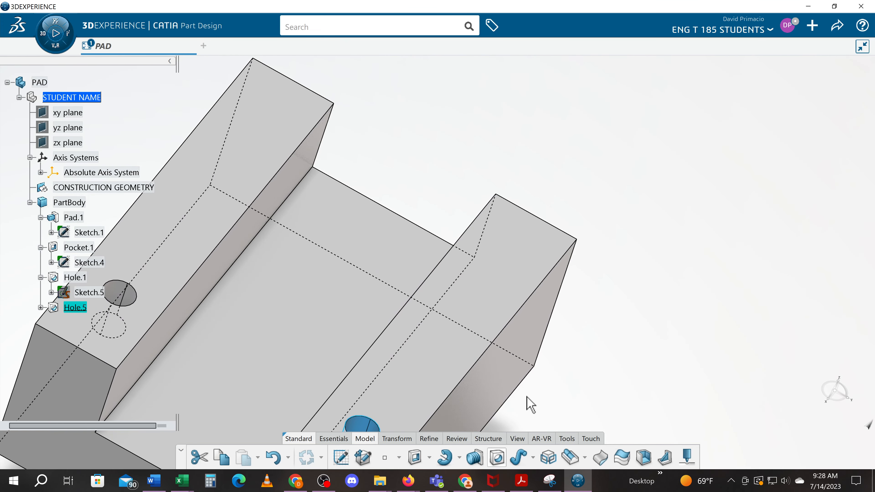
pyautogui.click(554, 221)
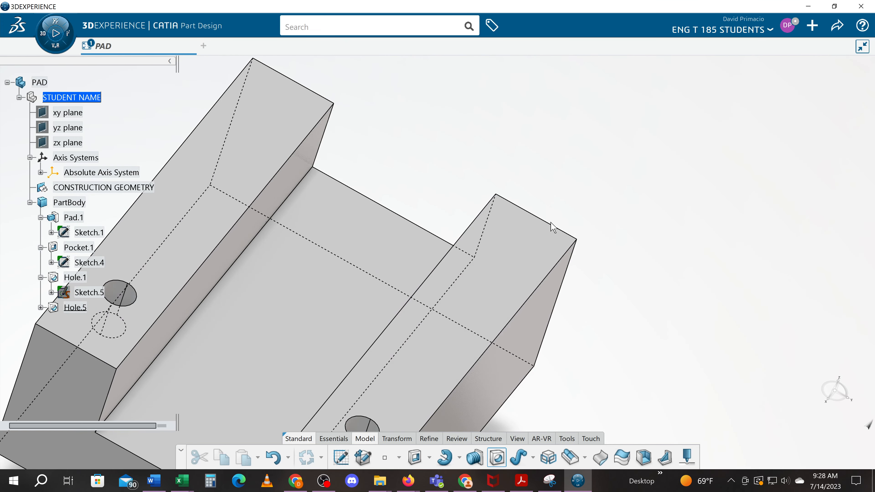
pyautogui.click(562, 233)
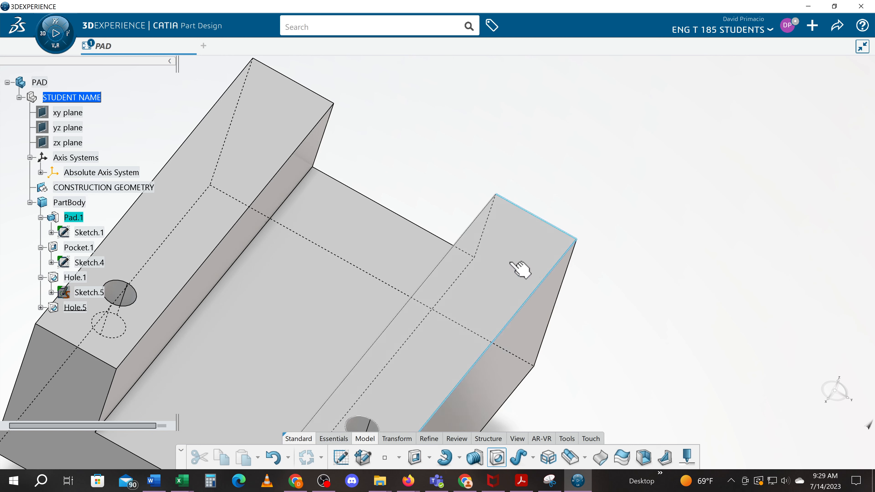
pyautogui.click(516, 274)
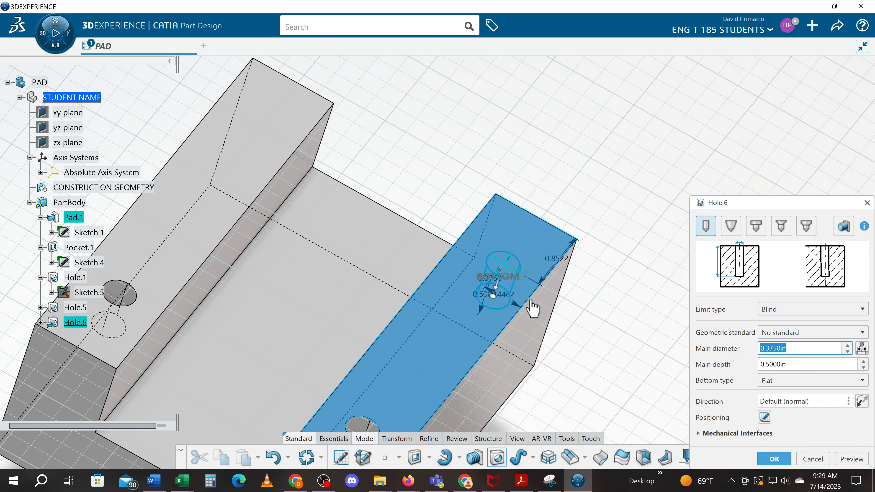
# - Set the new hole's offset from the rail's rear edge to 1 in
pyautogui.doubleClick(553, 260)
pyautogui.write('1')
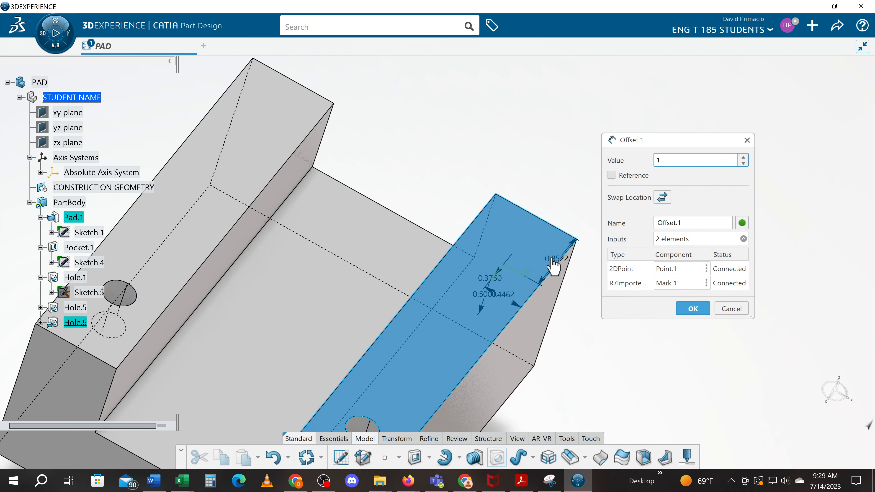
pyautogui.press('Return')
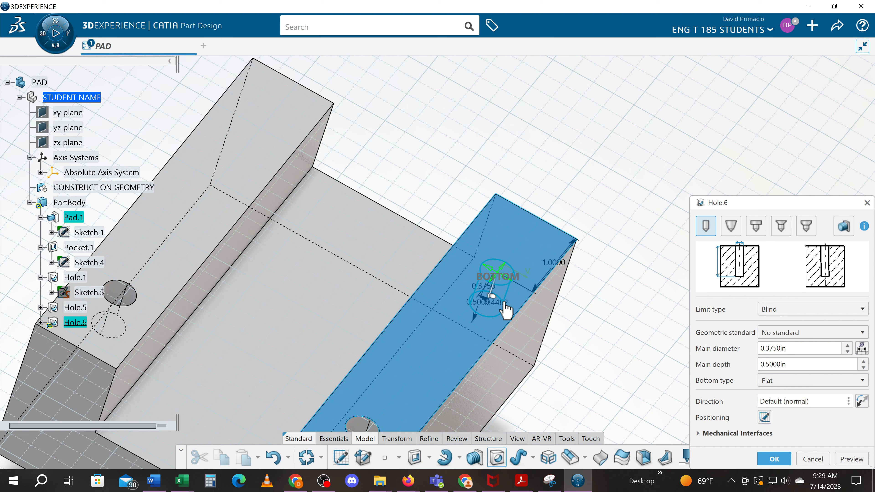
# - Set the hole's offset from the rail's outer side edge to 0.5 in and complete the hole
pyautogui.moveTo(563, 354); pyautogui.dragTo(559, 333, button='middle')
pyautogui.moveTo(608, 386); pyautogui.dragTo(717, 175)
pyautogui.moveTo(537, 234); pyautogui.dragTo(371, 268, button='middle')
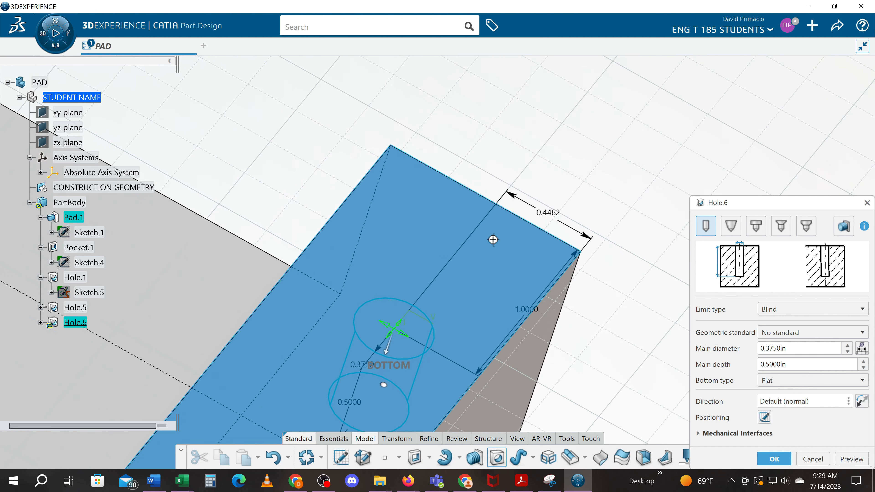
pyautogui.doubleClick(539, 225)
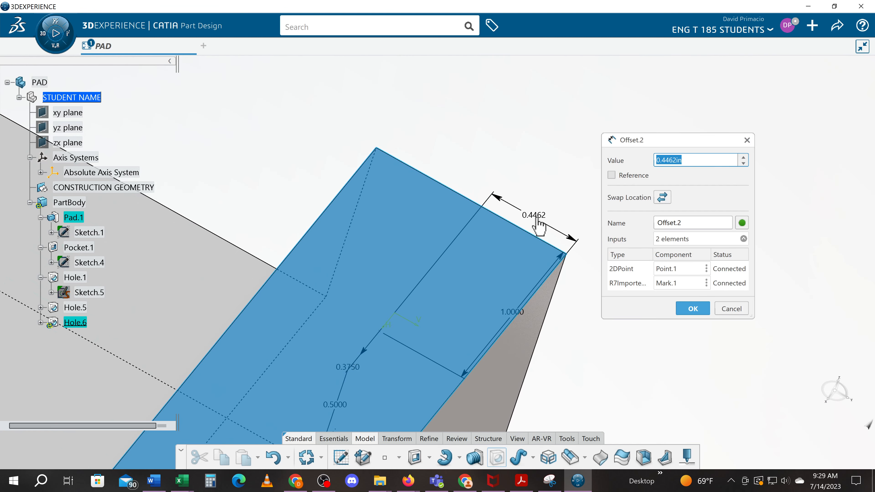
pyautogui.write('0.5')
pyautogui.press('Return')
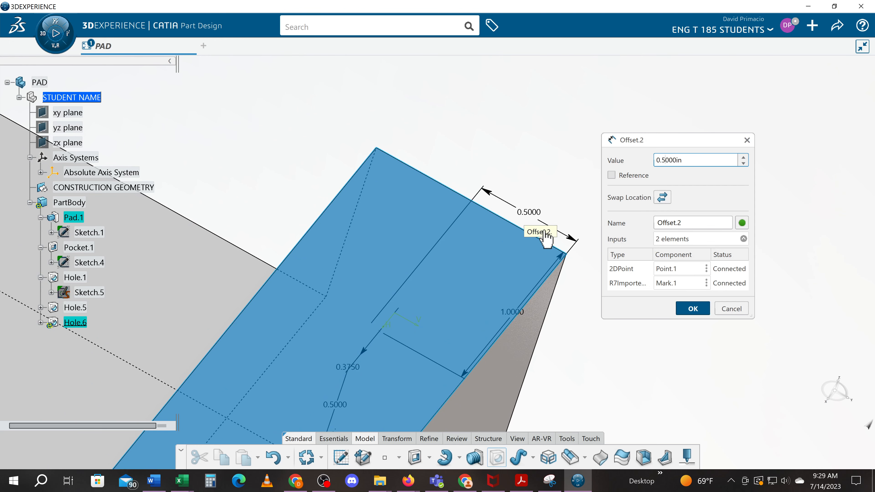
pyautogui.click(693, 309)
pyautogui.moveTo(597, 302); pyautogui.dragTo(642, 315, button='middle')
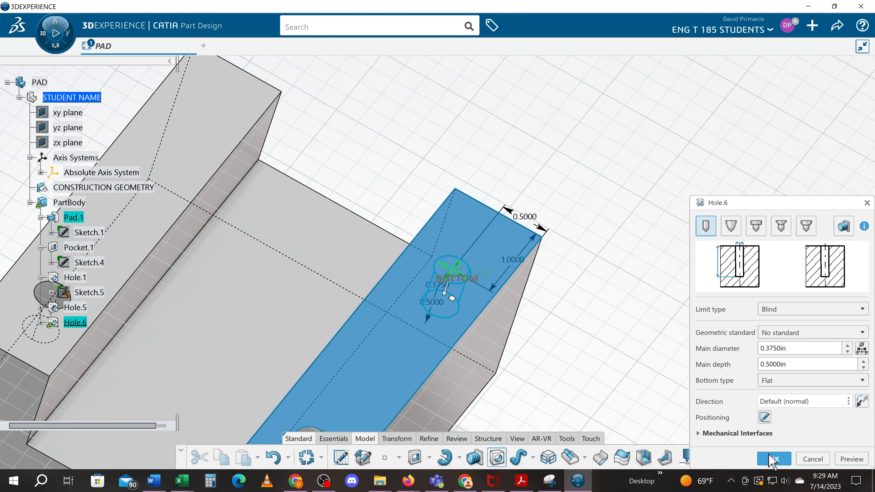
pyautogui.click(774, 459)
pyautogui.moveTo(623, 334); pyautogui.dragTo(688, 349, button='middle')
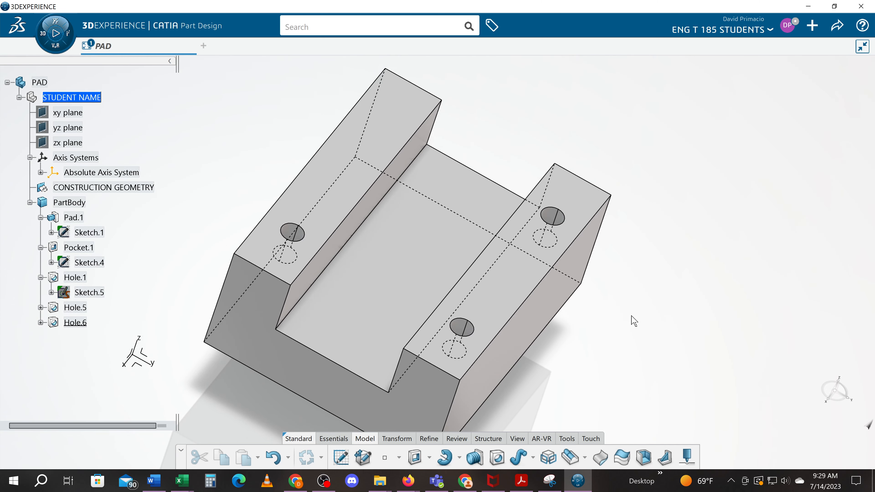
pyautogui.moveTo(634, 321)
pyautogui.mouseDown(button='middle')
pyautogui.moveTo(645, 348)
pyautogui.moveTo(640, 335)
pyautogui.mouseUp(button='middle')
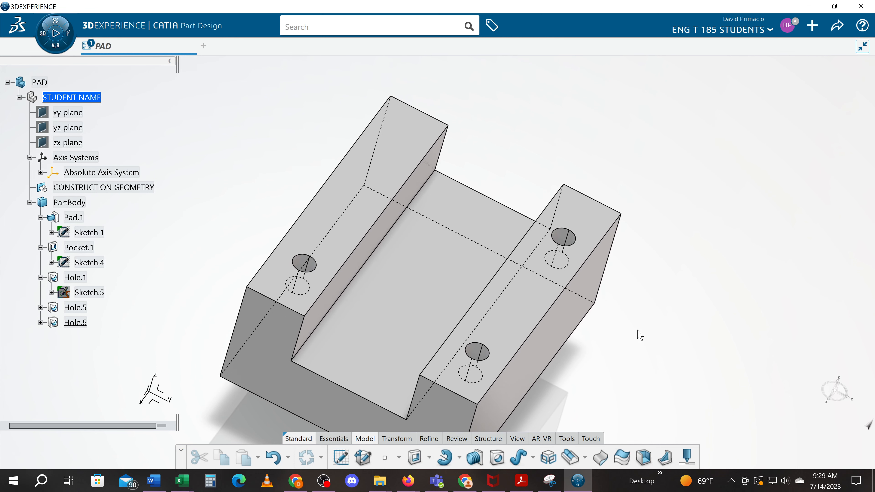
# - Place a 0.375 in diameter, 0.5 in deep blind hole near the opposite rail's rear end, offset 1 in from its rear edge
pyautogui.click(496, 458)
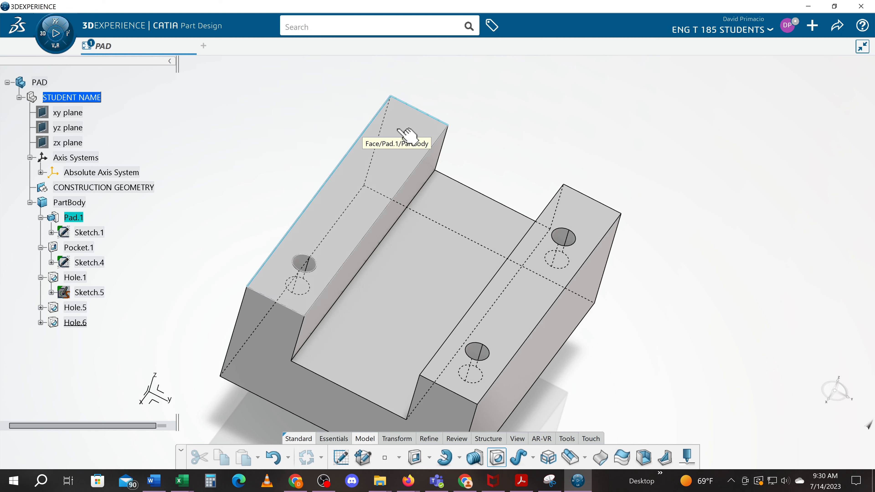
pyautogui.click(391, 148)
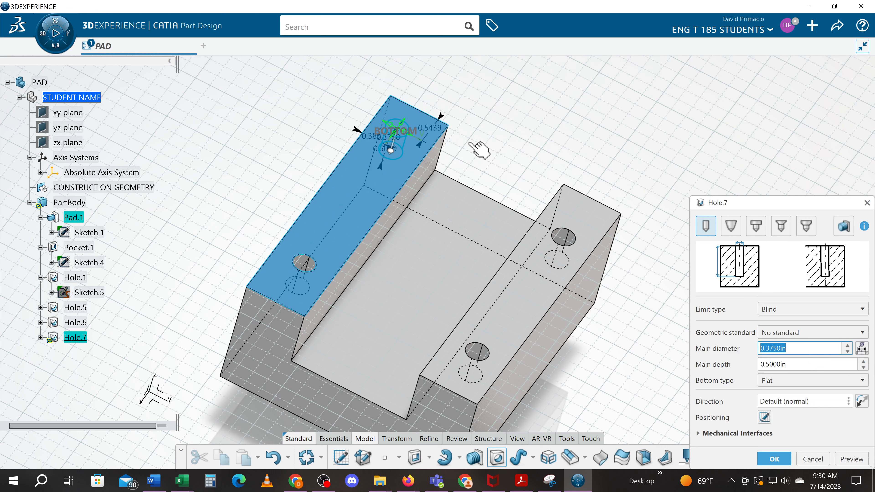
pyautogui.doubleClick(430, 130)
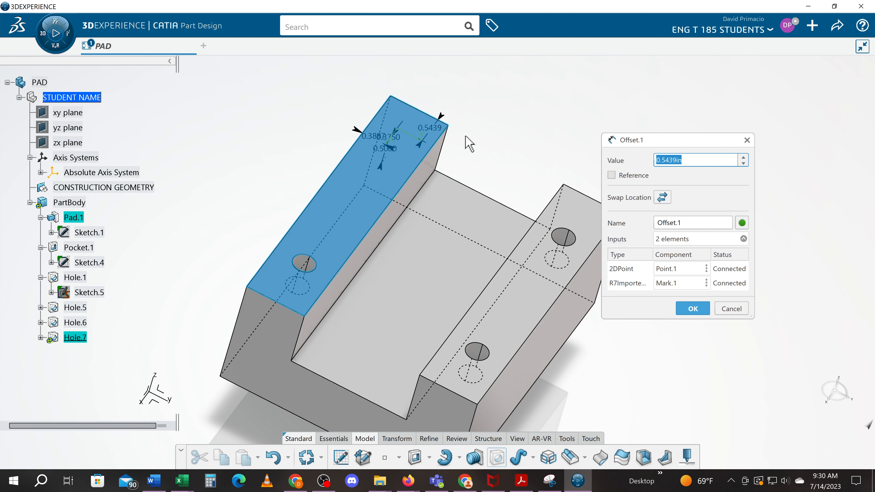
pyautogui.write('1')
pyautogui.press('Return')
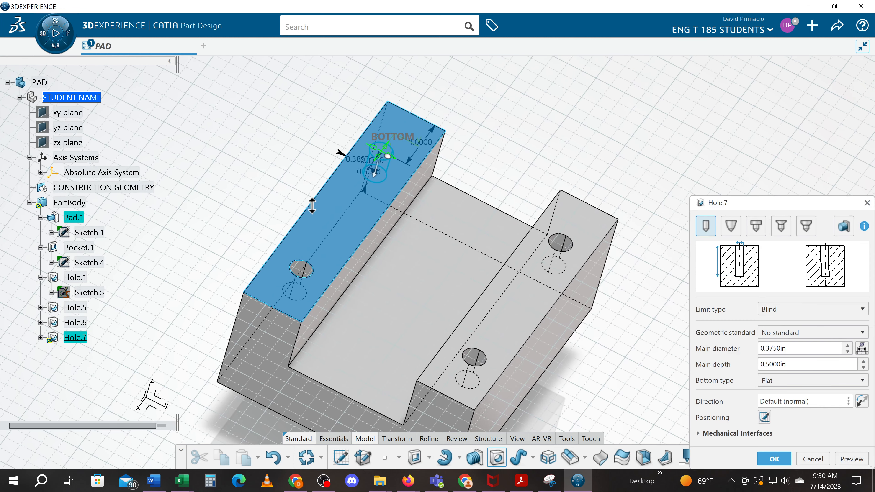
# - Set the fourth hole's offset from its rail's outer side edge to 0.5 in and complete the hole
pyautogui.keyDown('ctrl'); pyautogui.moveTo(312, 206); pyautogui.dragTo(317, 179, button='middle'); pyautogui.keyUp('ctrl')
pyautogui.moveTo(494, 289); pyautogui.dragTo(503, 398, button='middle')
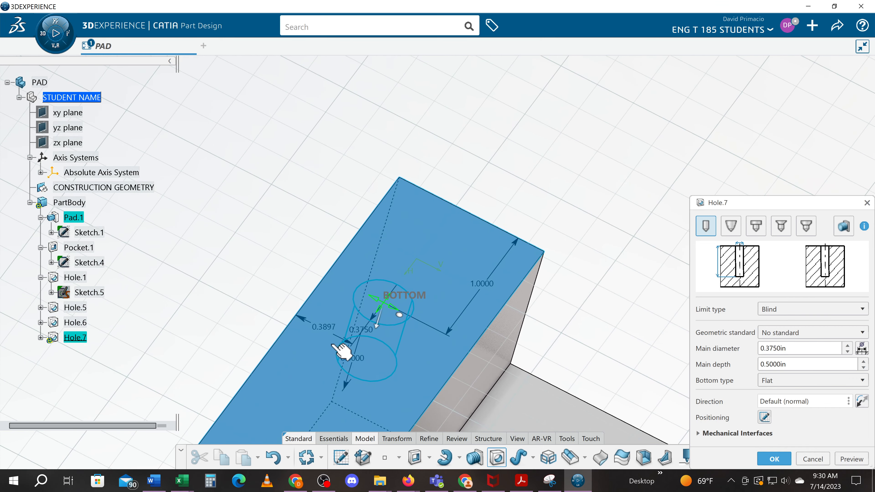
pyautogui.moveTo(355, 323); pyautogui.dragTo(536, 139)
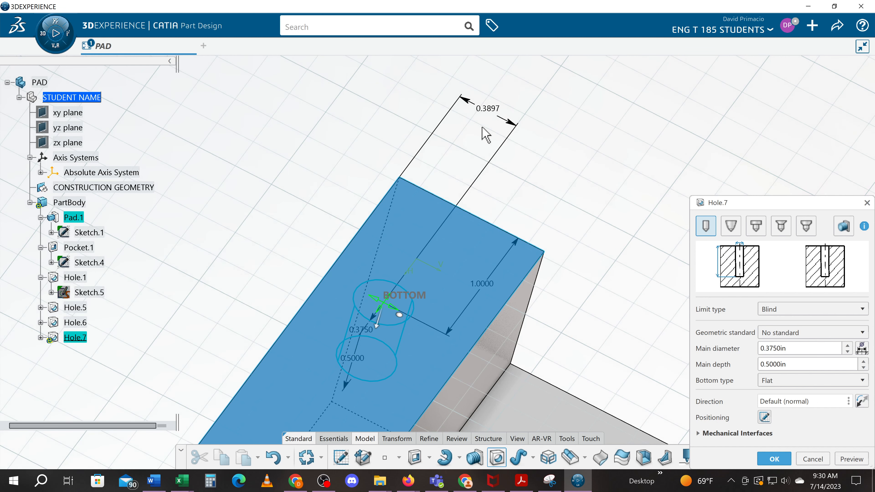
pyautogui.doubleClick(488, 115)
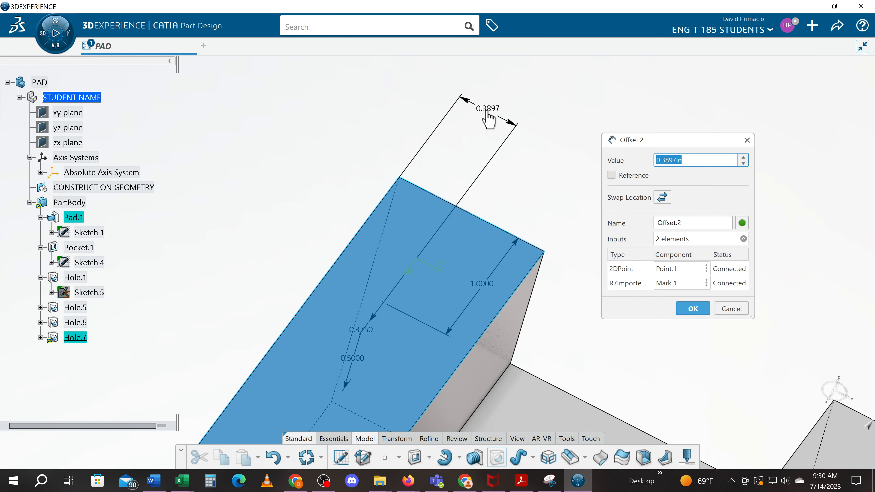
pyautogui.write('.5')
pyautogui.press('Return')
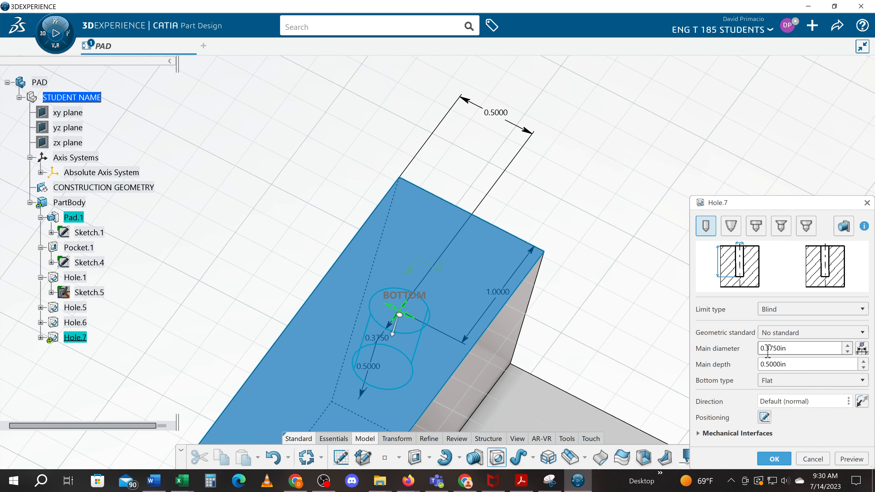
pyautogui.click(768, 461)
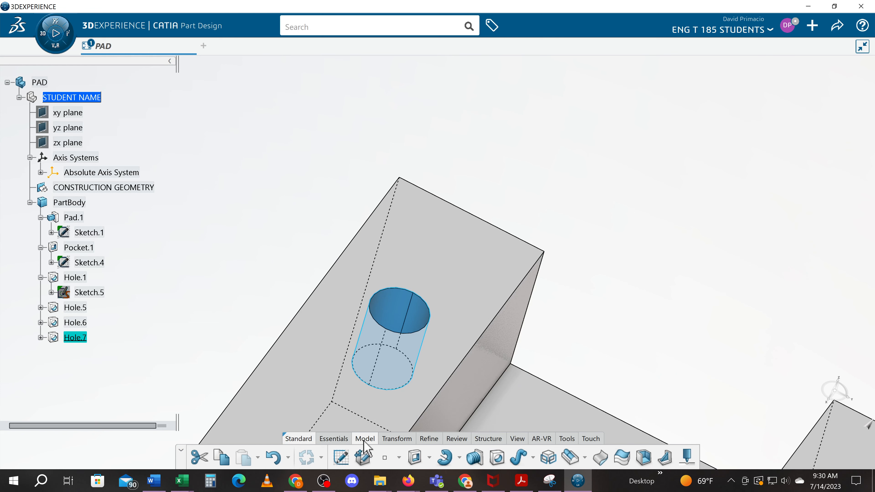
# - Show the whole channel block in the standard isometric view, fitted to the window
pyautogui.click(519, 441)
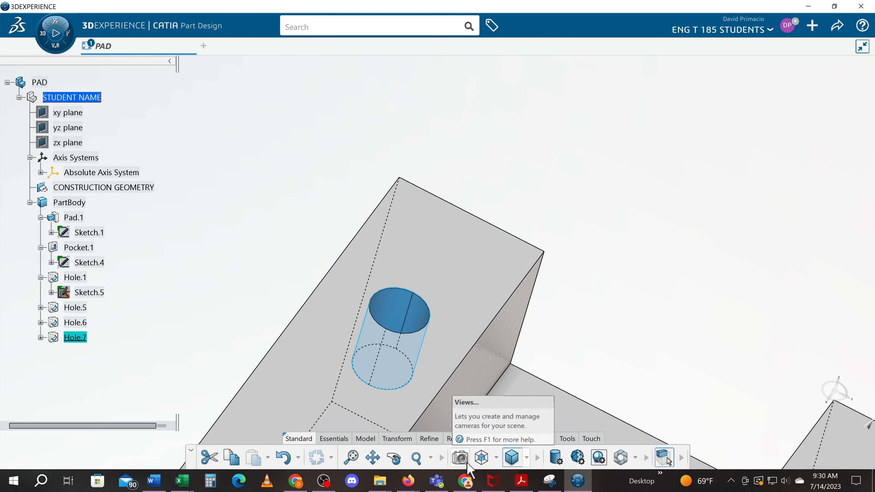
pyautogui.click(482, 457)
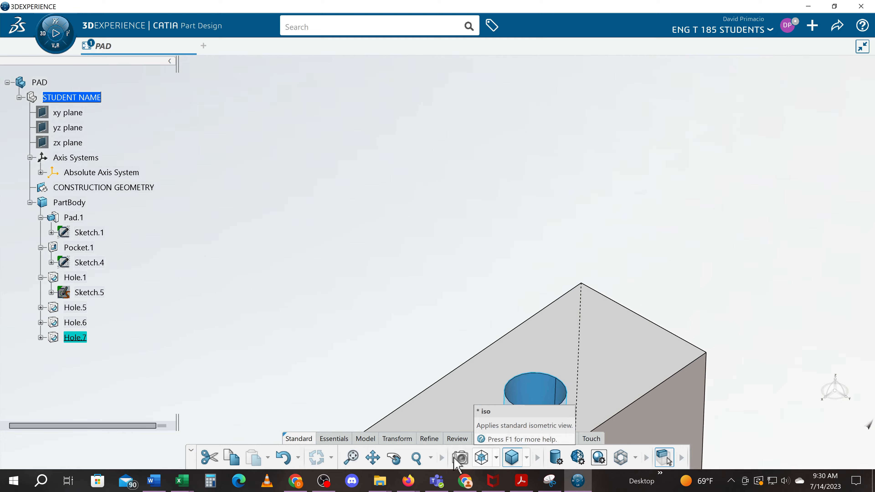
pyautogui.click(352, 458)
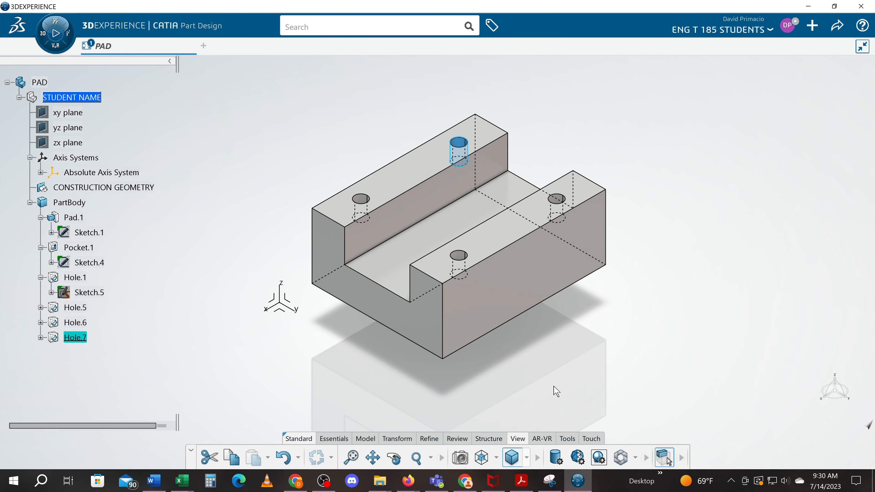
pyautogui.moveTo(554, 386); pyautogui.dragTo(558, 380, button='middle')
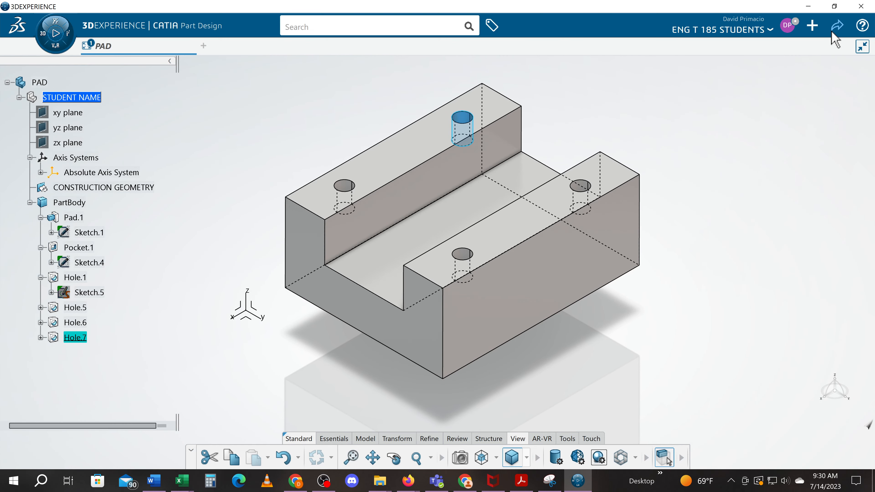
# - Open the save, share and export options for the part
pyautogui.click(838, 30)
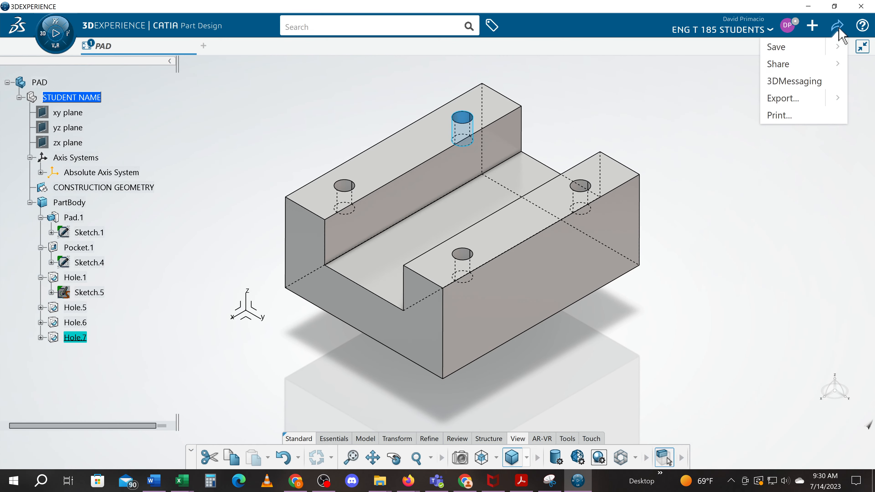